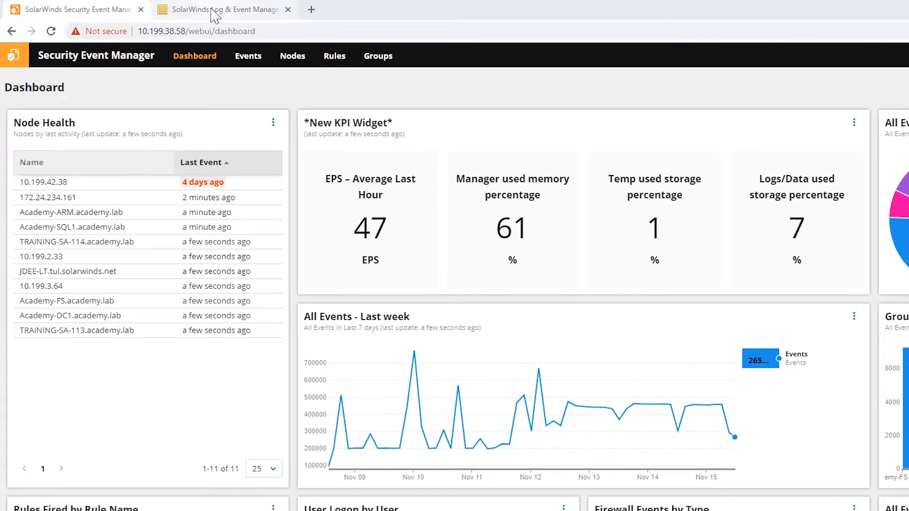
Switch to the Log & Event Manager console and look over the nDepth event results.
left_click(213, 15)
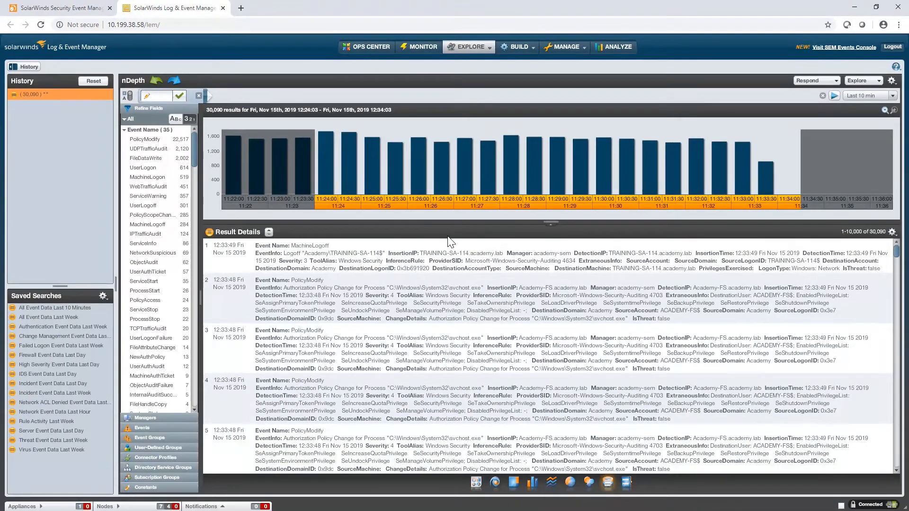
left_click(474, 47)
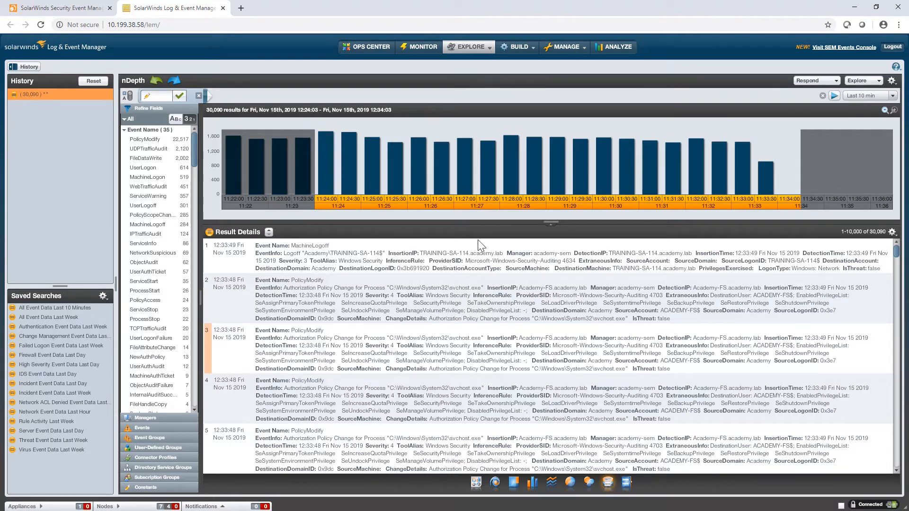
double_click(467, 269)
left_click(470, 277)
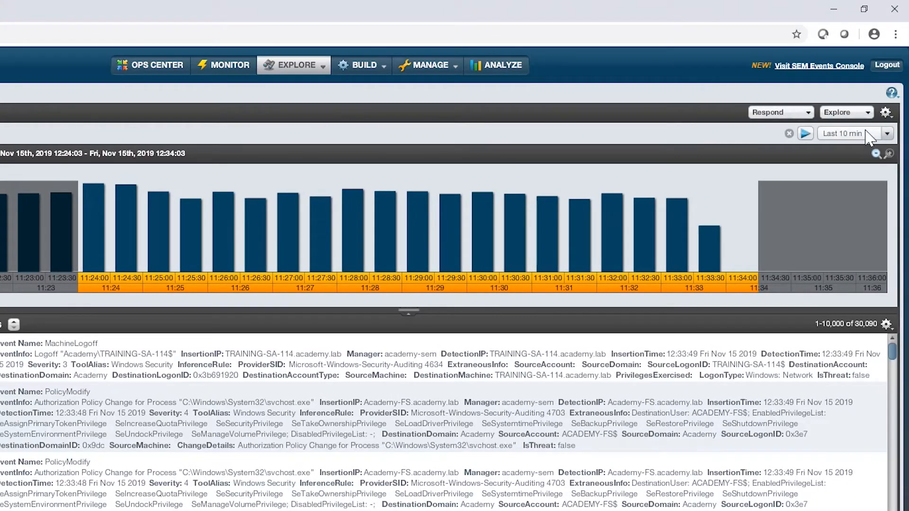
Set the nDepth search time range to Last day and run the search.
left_click(869, 134)
left_click(864, 132)
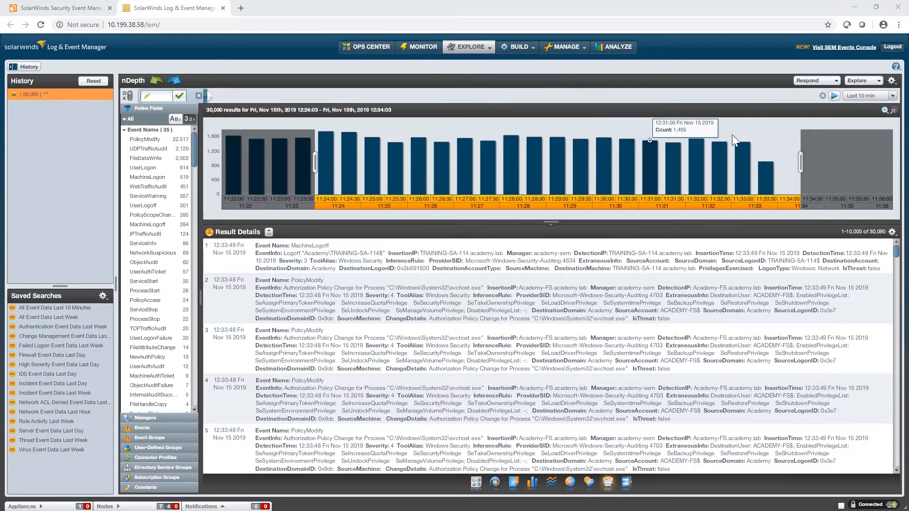
left_click(844, 97)
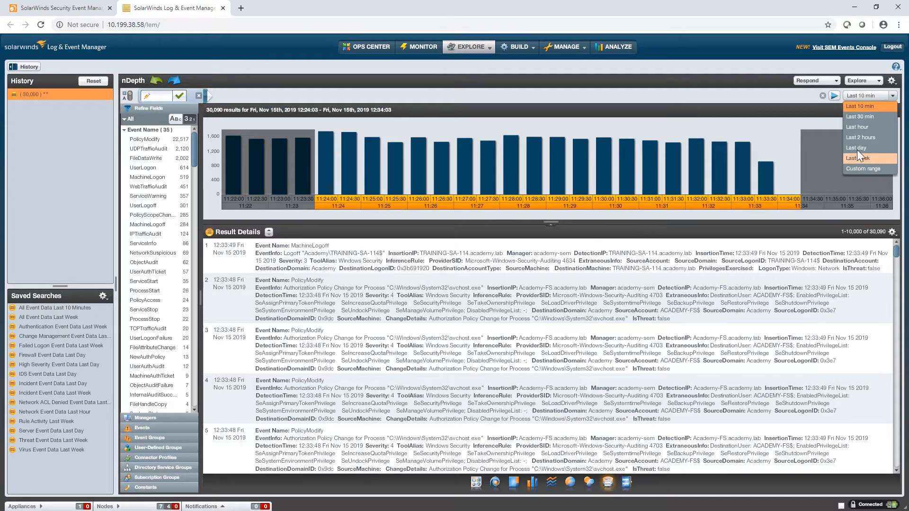
left_click(857, 148)
left_click(833, 95)
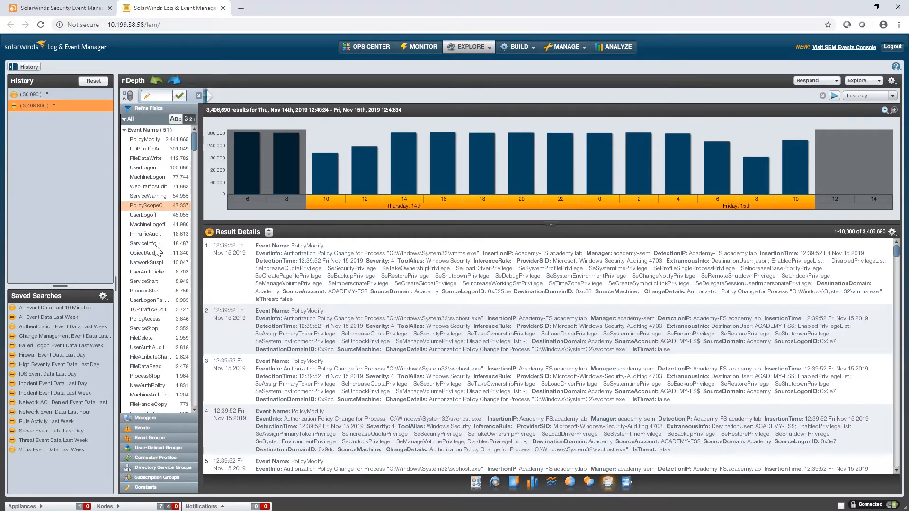
Filter the event list by "userl", add the UserLogon event as the search condition, and run the search.
left_click(152, 430)
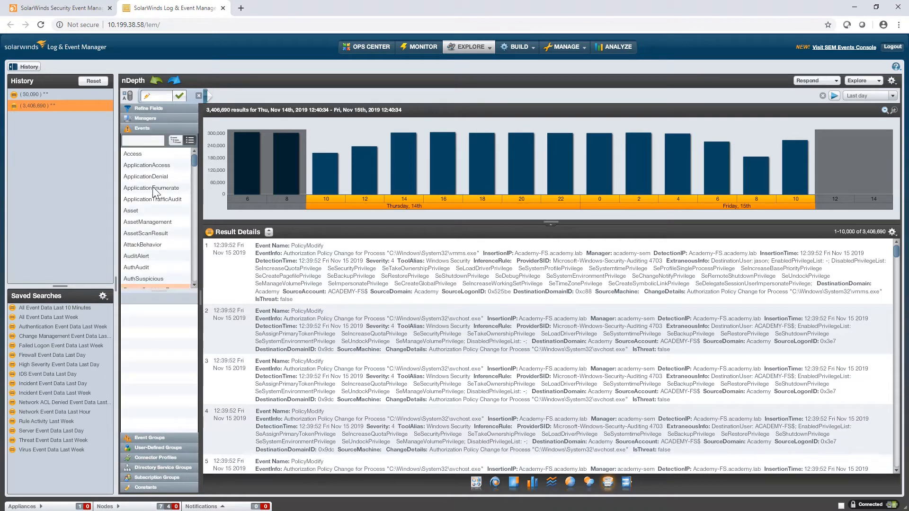
left_click(158, 141)
type("user")
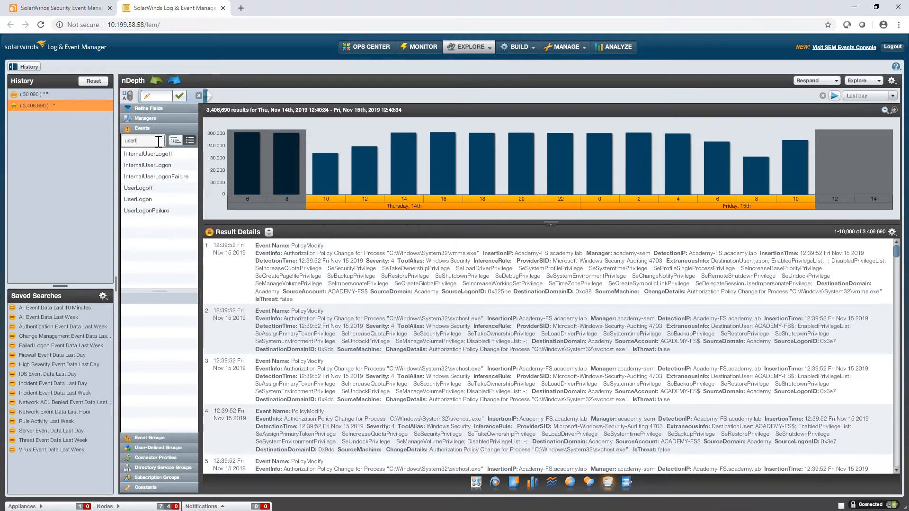
left_click_drag(153, 199, 166, 96)
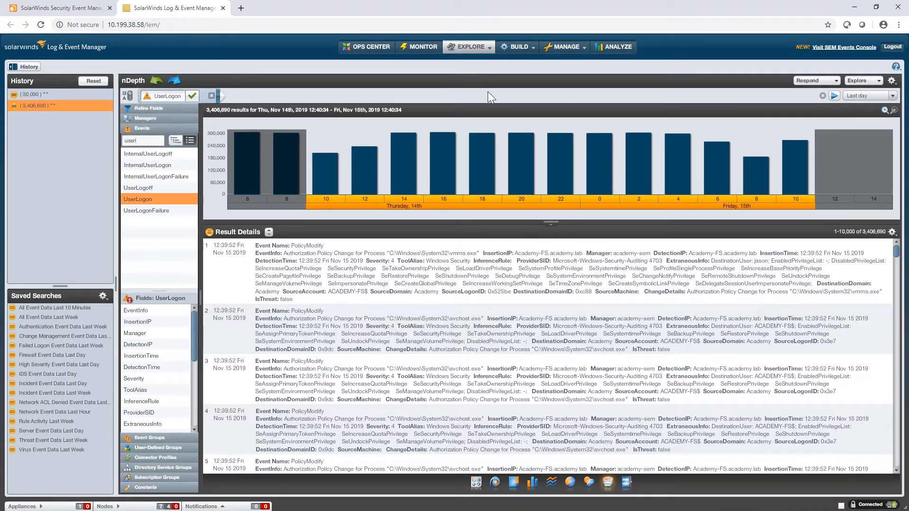
left_click(834, 96)
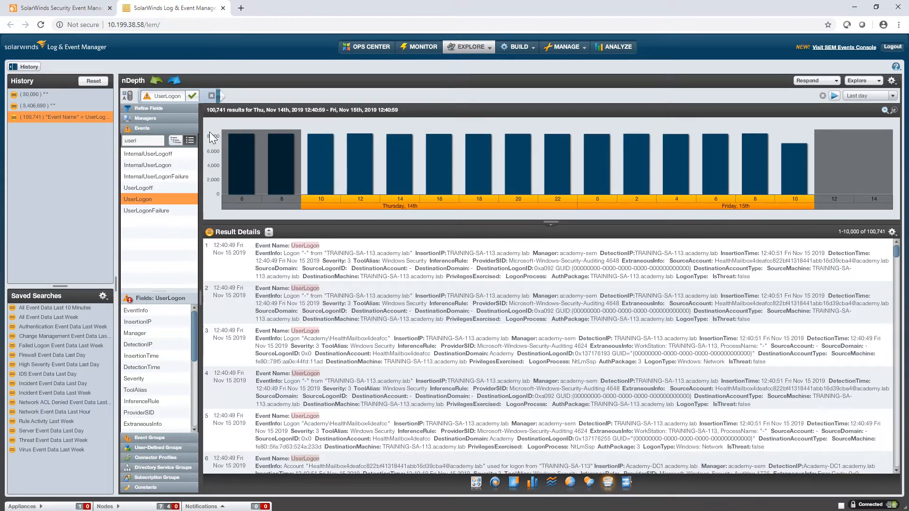
Refine the UserLogon search to the ToolAlias value Cisco ASA and IOS and run it.
left_click(141, 106)
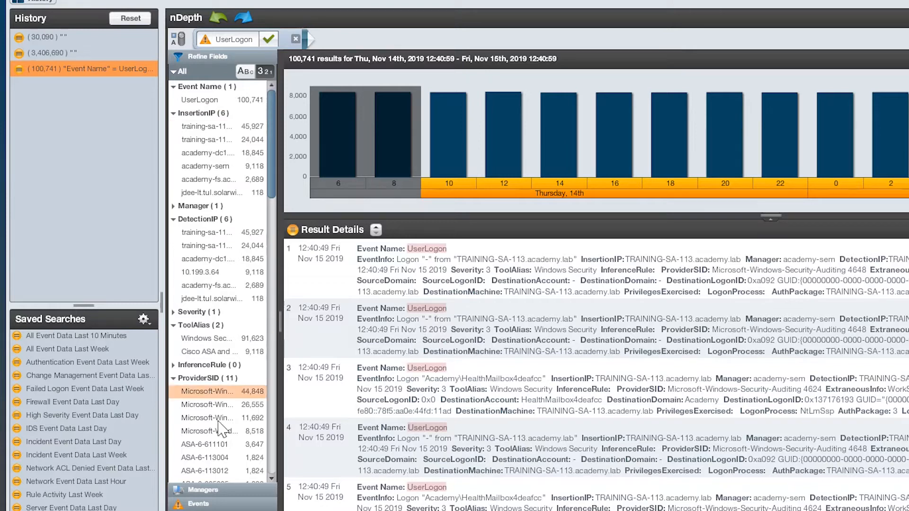
left_click(221, 355)
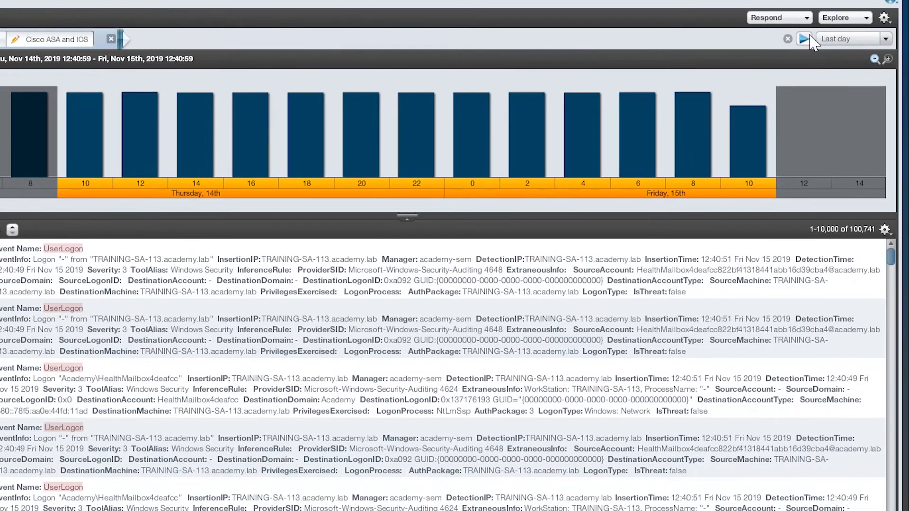
left_click(883, 39)
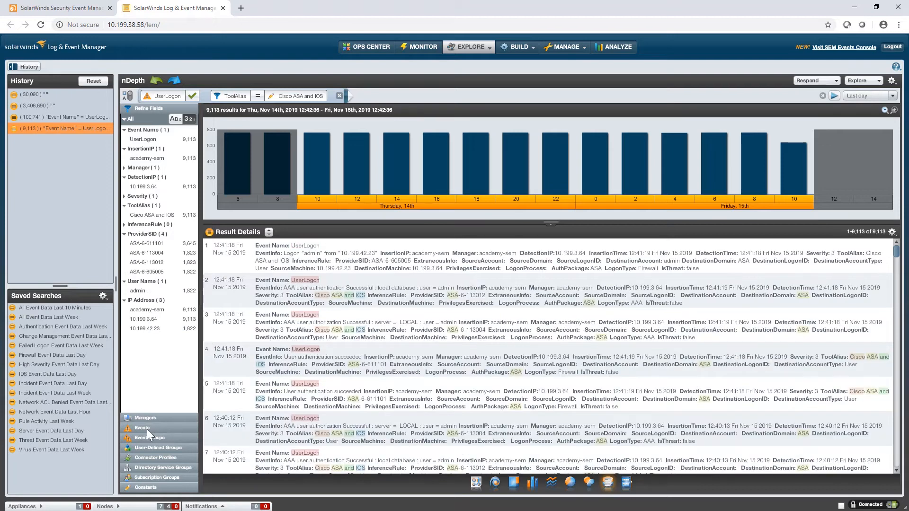
Remove the ToolAlias condition and search for UserLogon events whose DestinationAccount equals "admin".
left_click(147, 429)
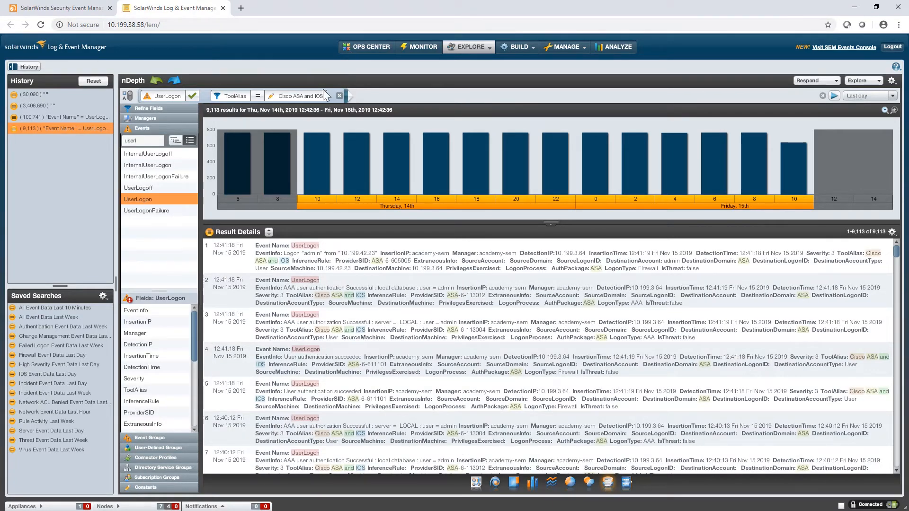
left_click(338, 95)
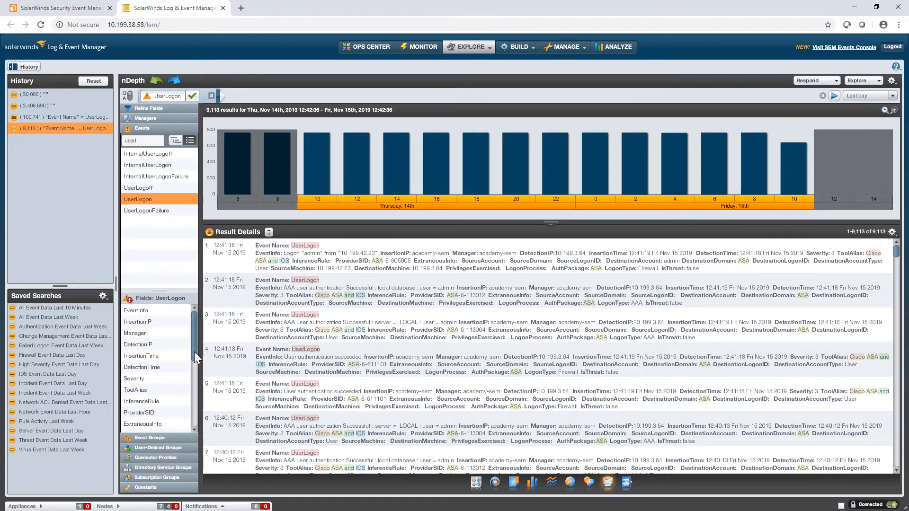
left_click_drag(194, 351, 206, 96)
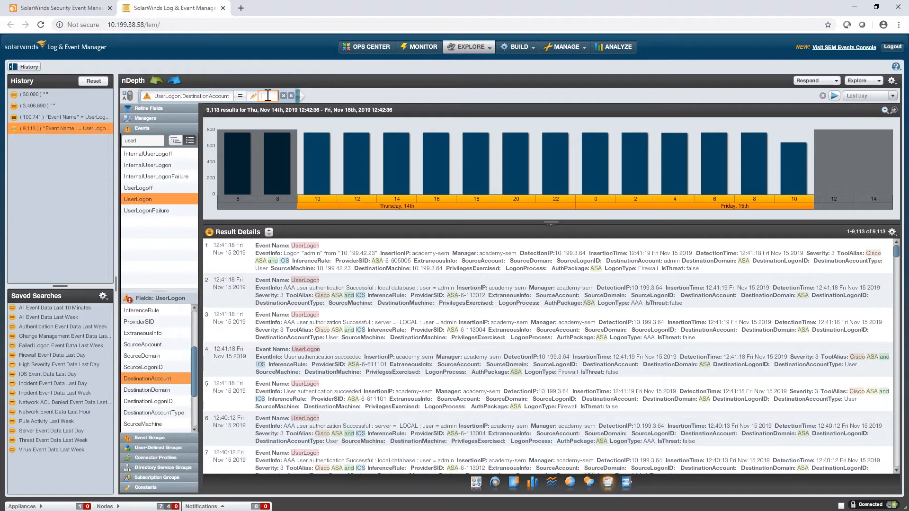
type("admin")
left_click(833, 96)
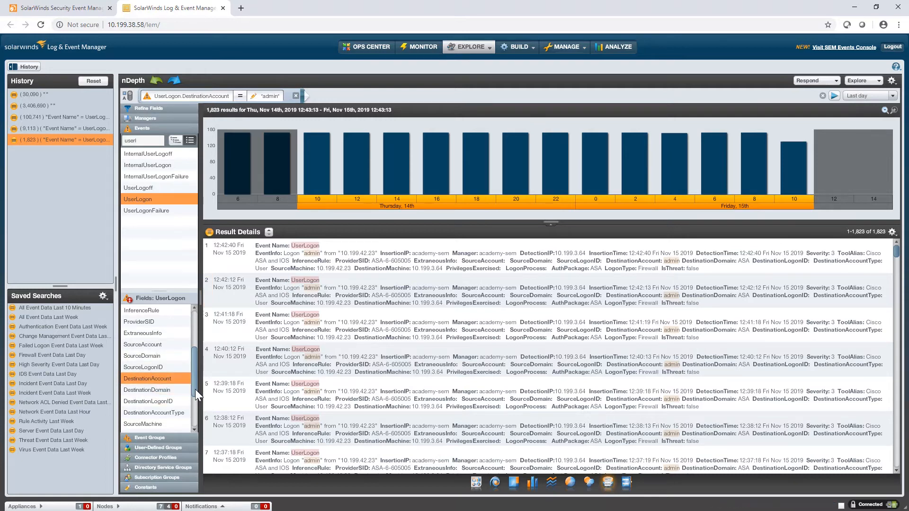
Add the condition UserLogon.DetectionIP equal to "10.199.3.64" and run the search.
mouse_move(195, 389)
left_mouse_down()
mouse_move(192, 345)
mouse_move(267, 121)
mouse_move(313, 92)
mouse_move(304, 97)
left_mouse_up()
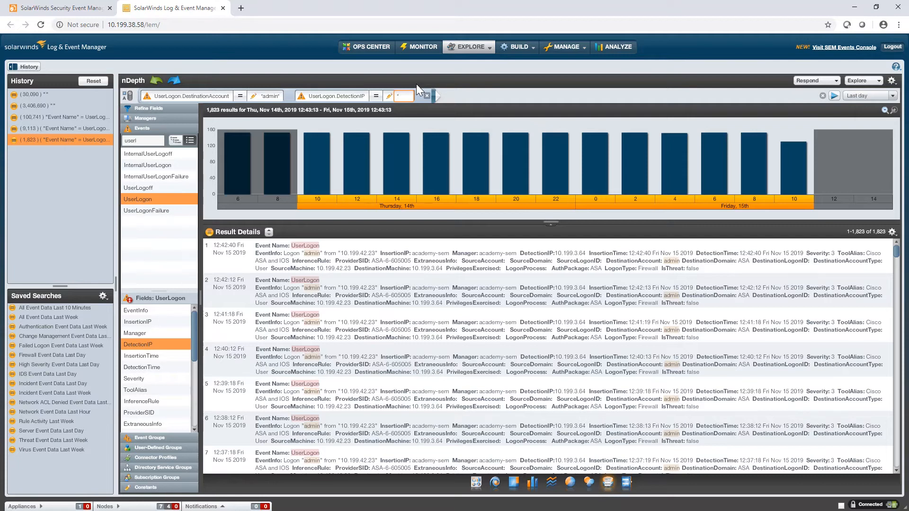
type("199.3.64")
key("Return")
double_click(434, 261)
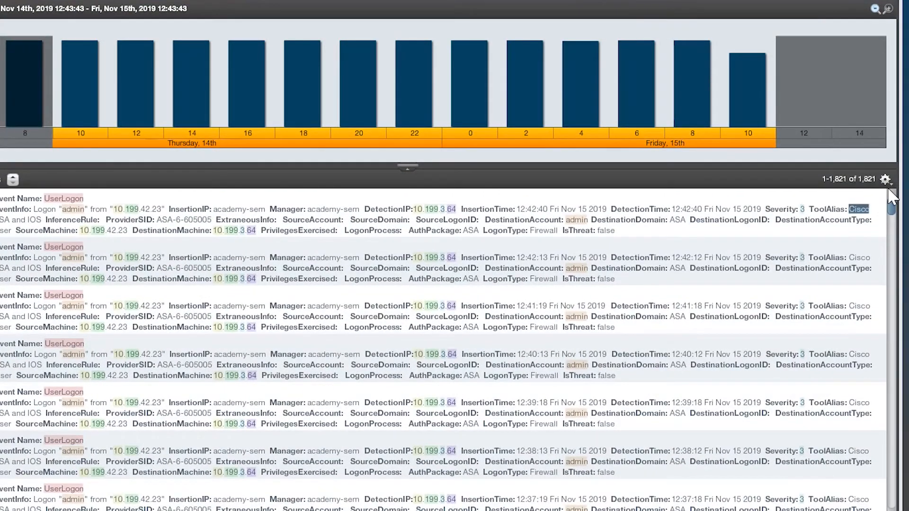
Start saving the current search under the name "ASA Logon Events" and enable scheduling for it.
left_click(884, 180)
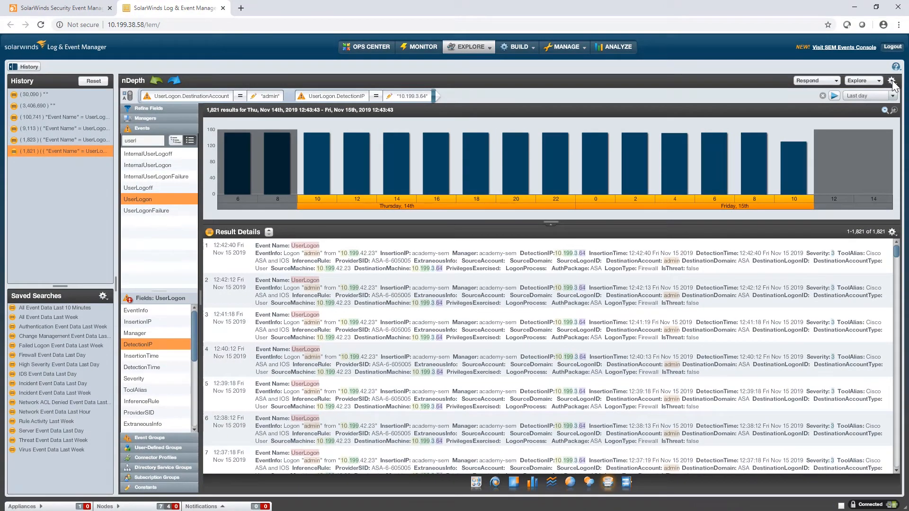
left_click(893, 84)
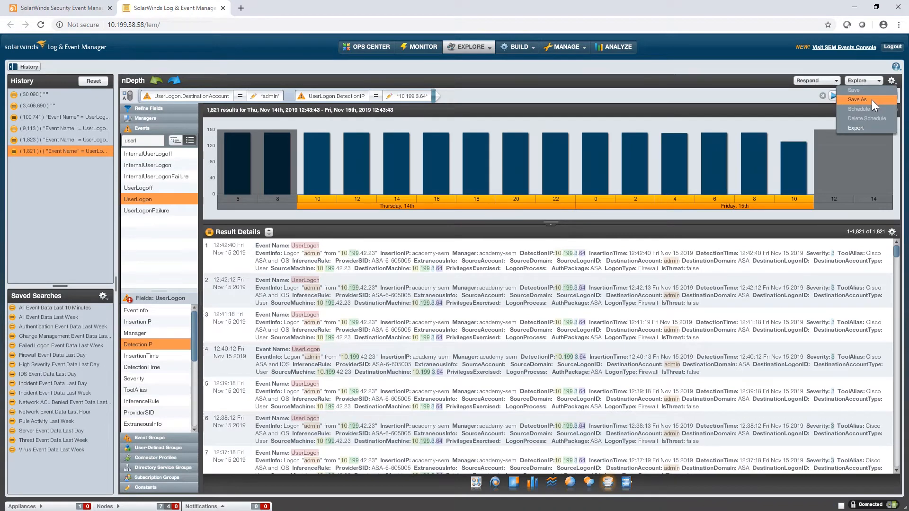
left_click(872, 98)
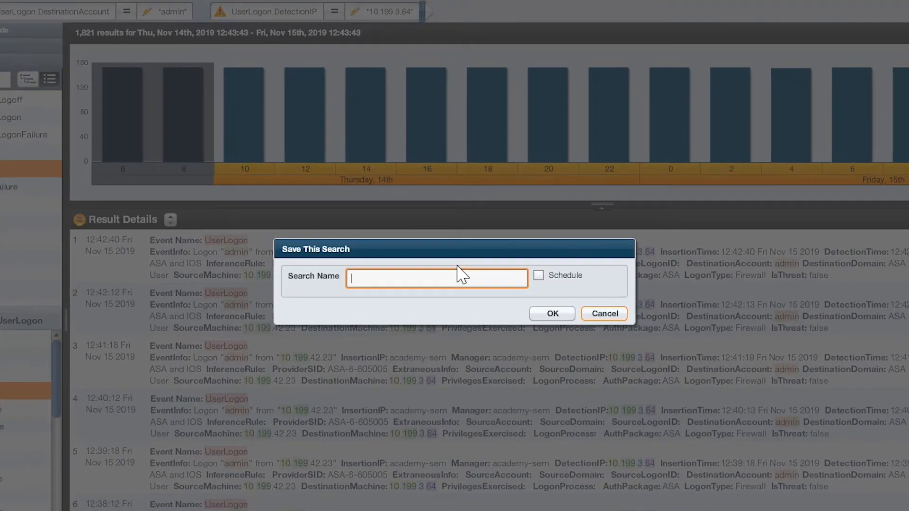
type("ASA Logon Events")
left_click(538, 275)
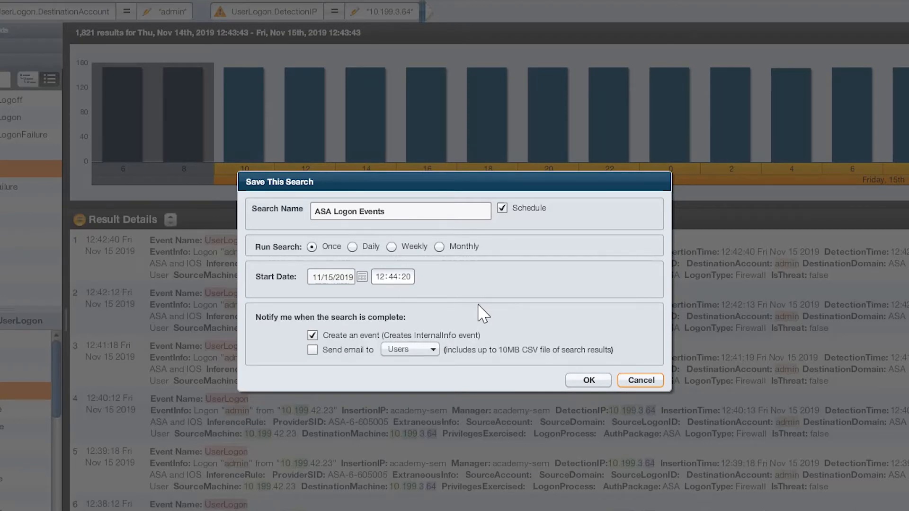
Schedule the search daily at 12:00:20 with results emailed to the first Academy user in the list, and save it.
left_click(353, 247)
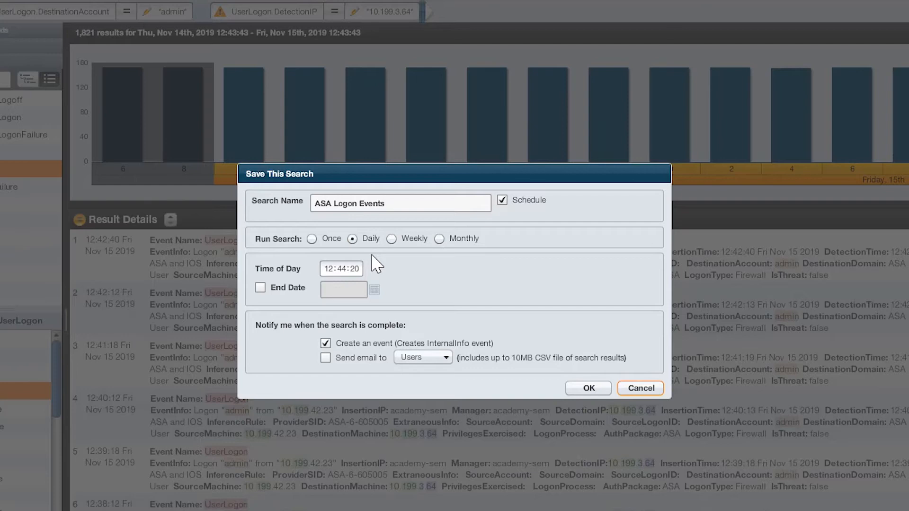
left_click(327, 269)
left_click(341, 268)
type("00")
left_click(369, 361)
left_click(428, 362)
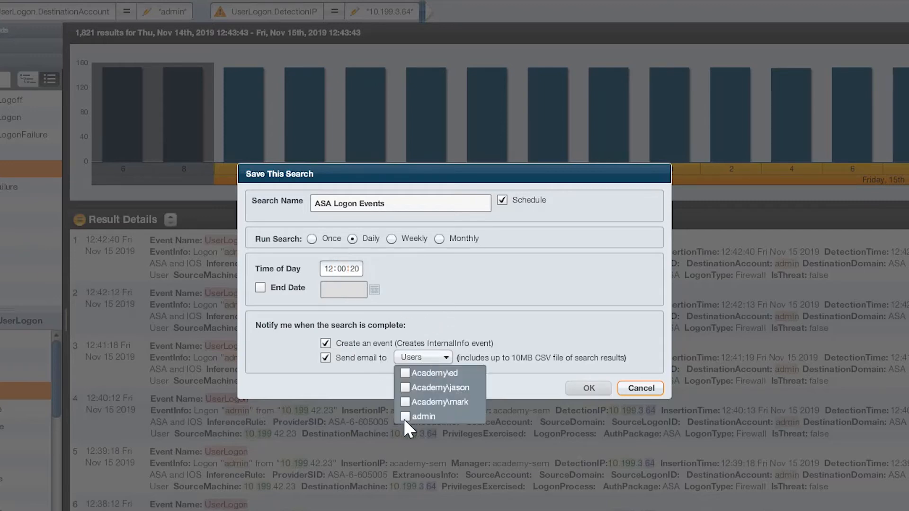
left_click(405, 373)
left_click(591, 393)
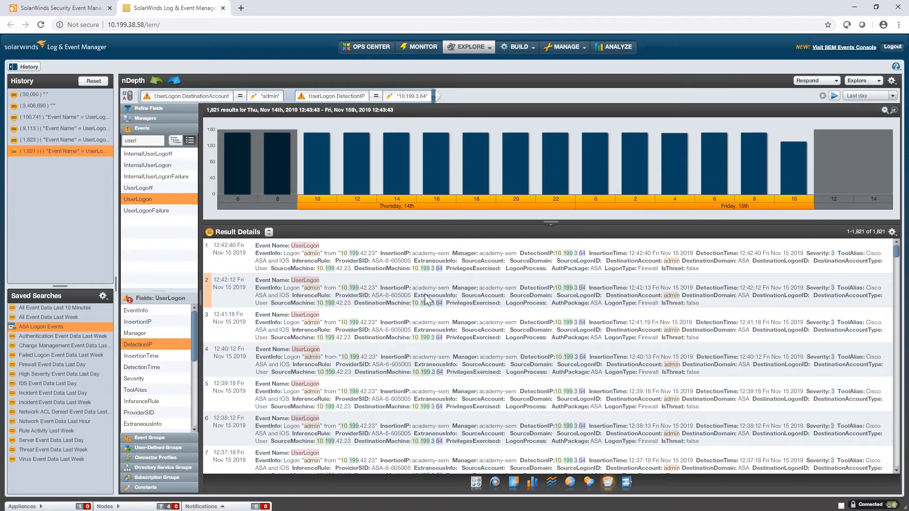
Replace the "admin" value of the DestinationAccount condition with the Domain Admins (academy.lab) directory service group.
double_click(460, 304)
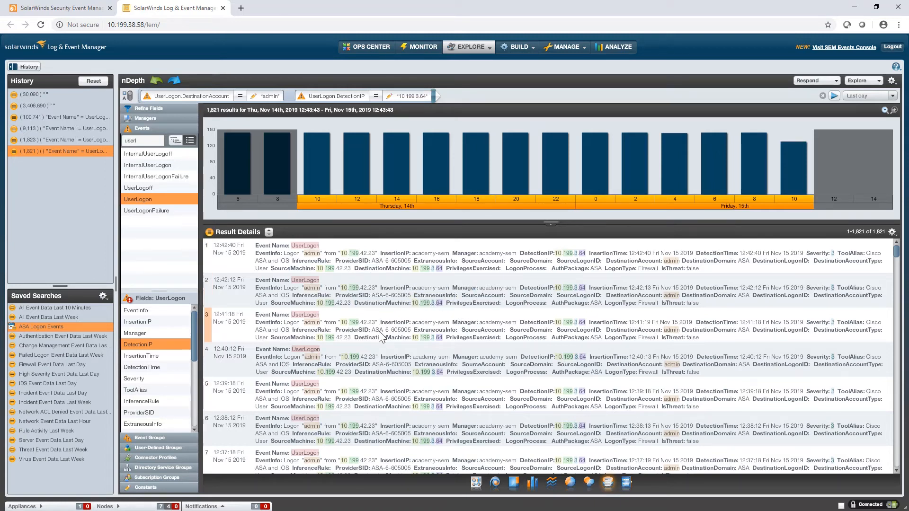
double_click(389, 356)
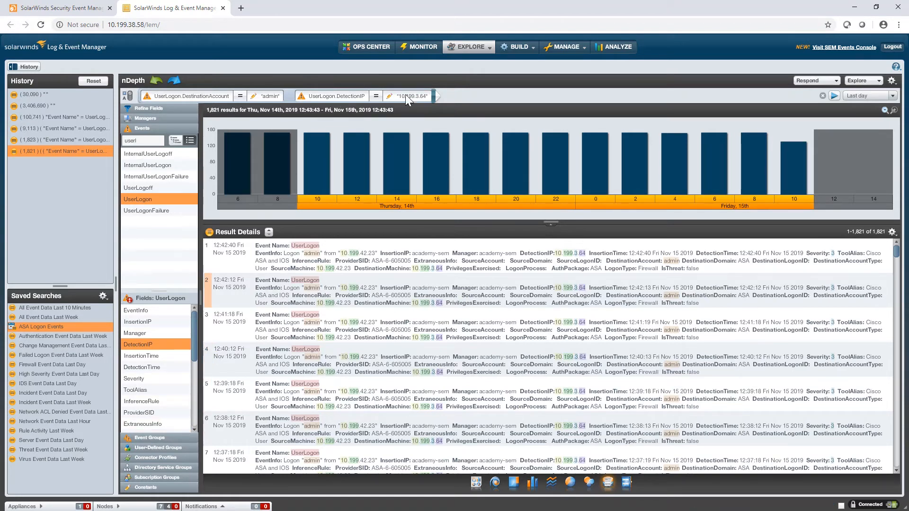
left_click(158, 448)
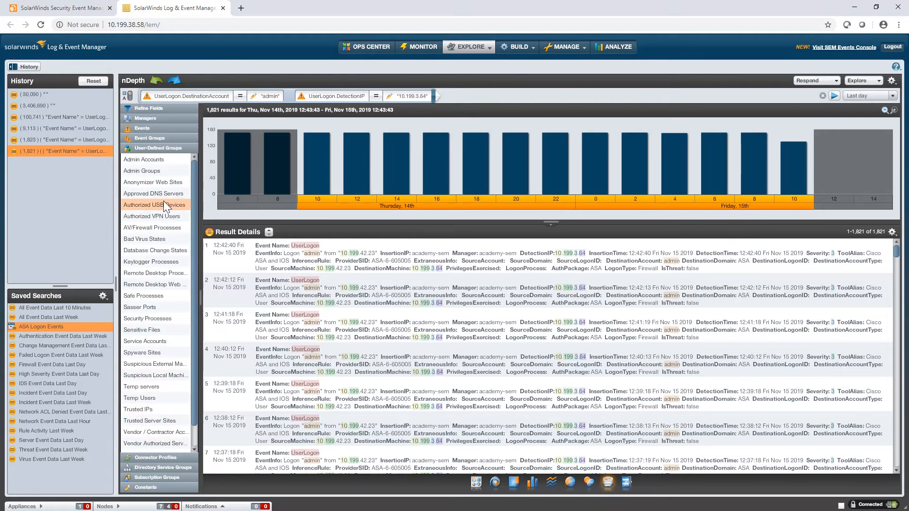
left_click(161, 458)
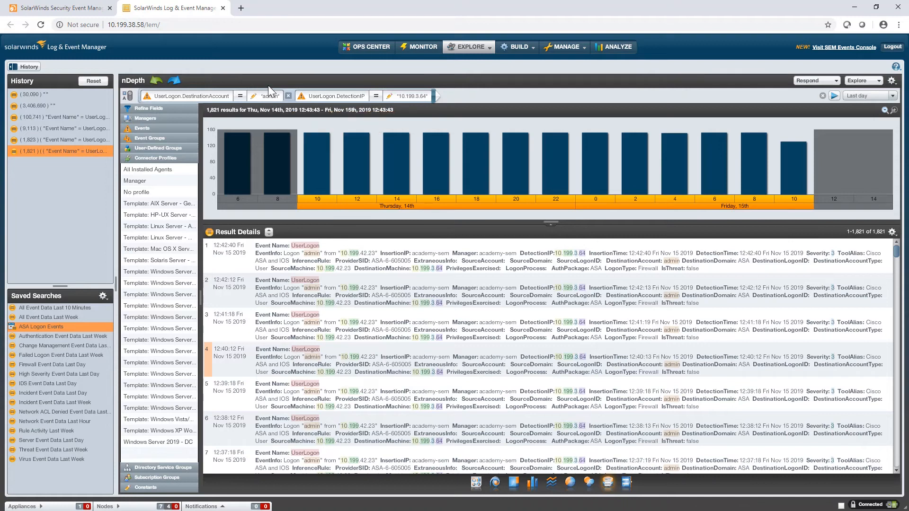
left_click(154, 467)
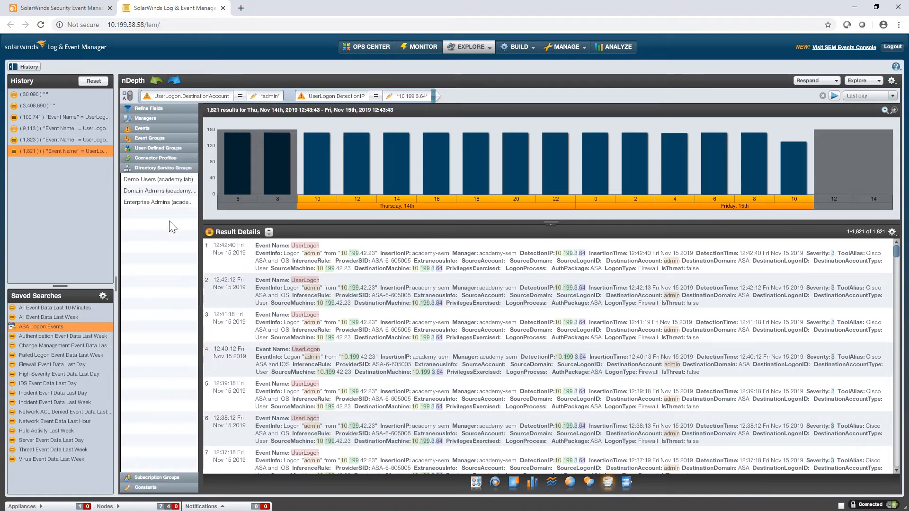
left_click_drag(158, 192, 263, 97)
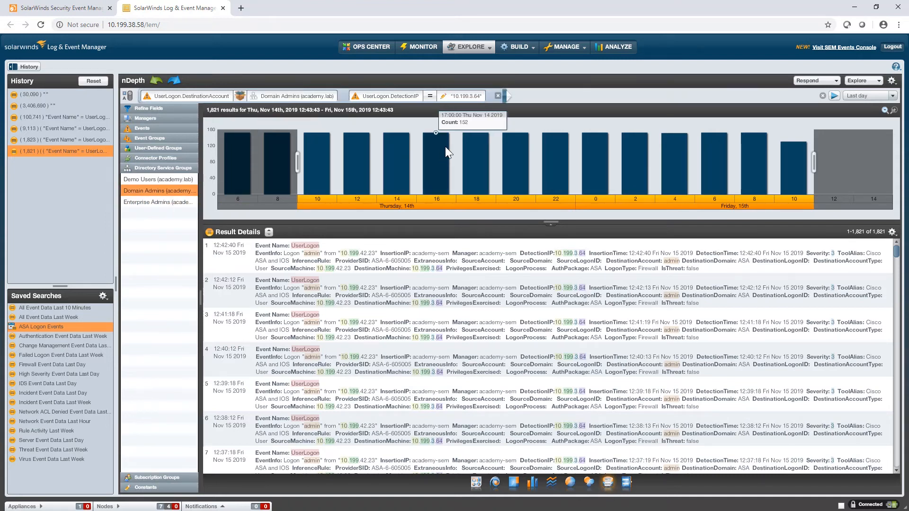
Remove the DetectionIP condition, run the Domain Admins search, and rerun it with the group membership condition negated.
left_click(496, 95)
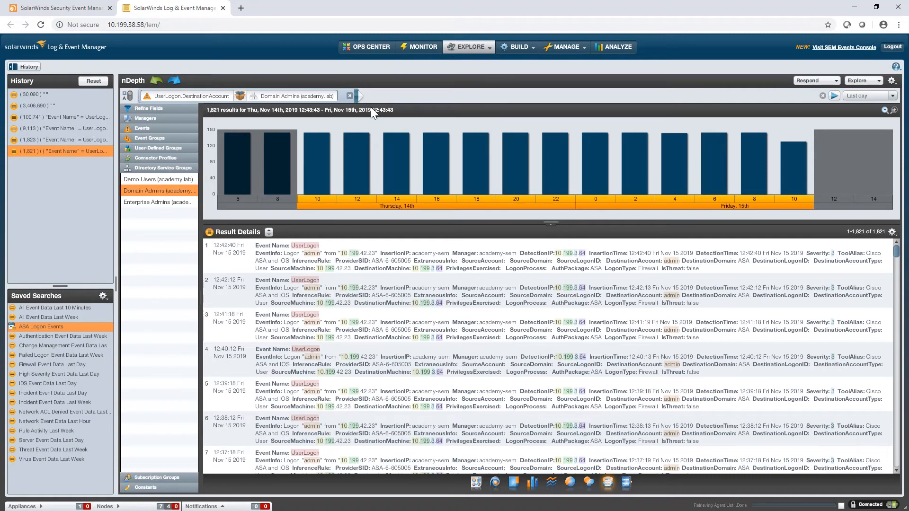
left_click(835, 96)
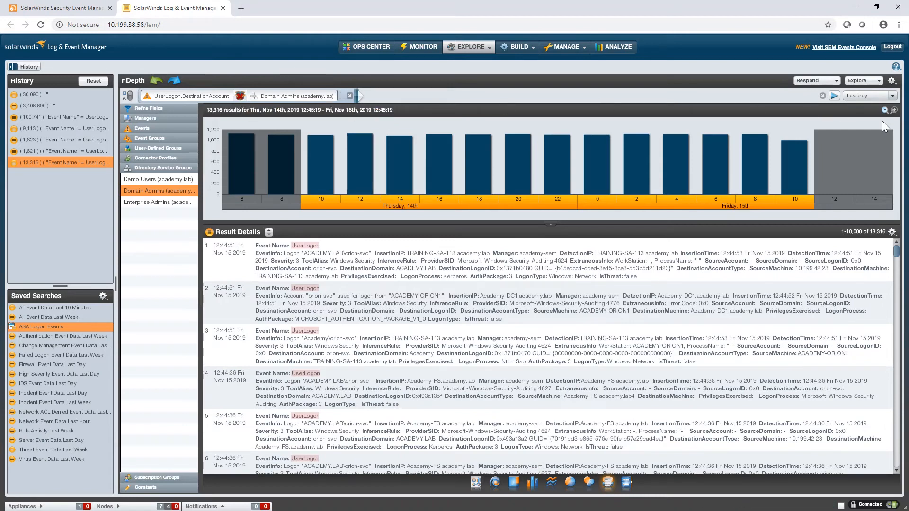
left_click(834, 95)
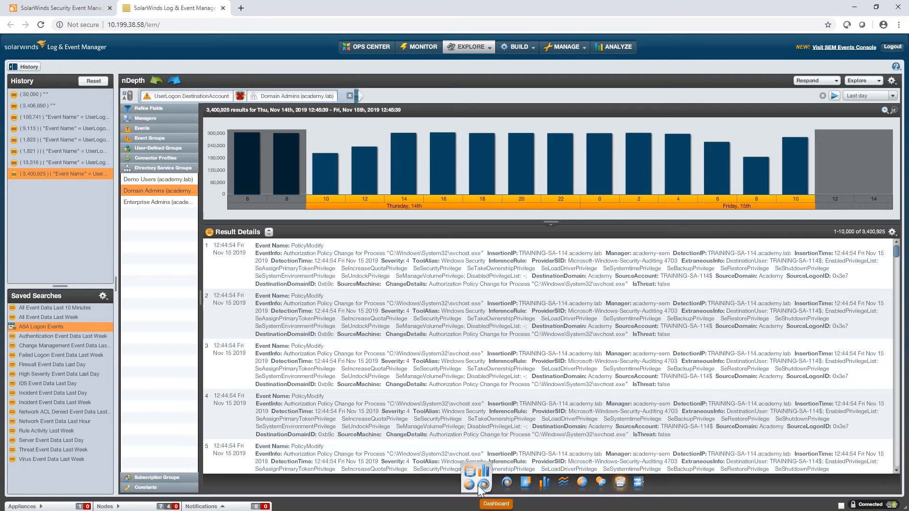
Examine the negated Domain Admins search results in the dashboard, word cloud, bar chart and bubble chart views.
left_click(479, 490)
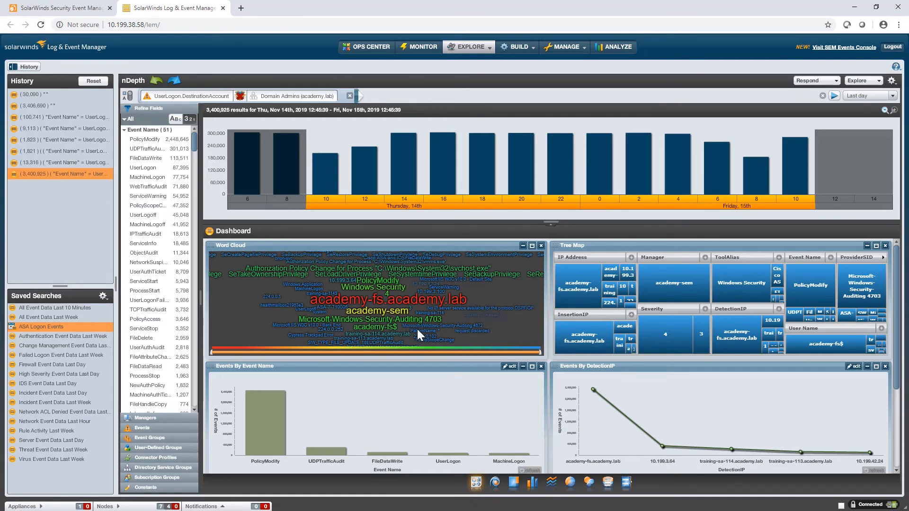
scroll(643, 391, "down", 3)
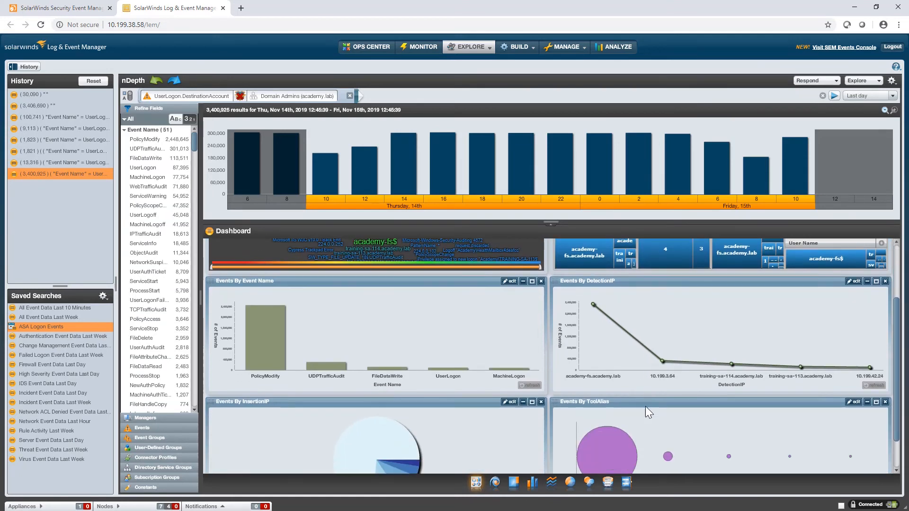
left_click(522, 482)
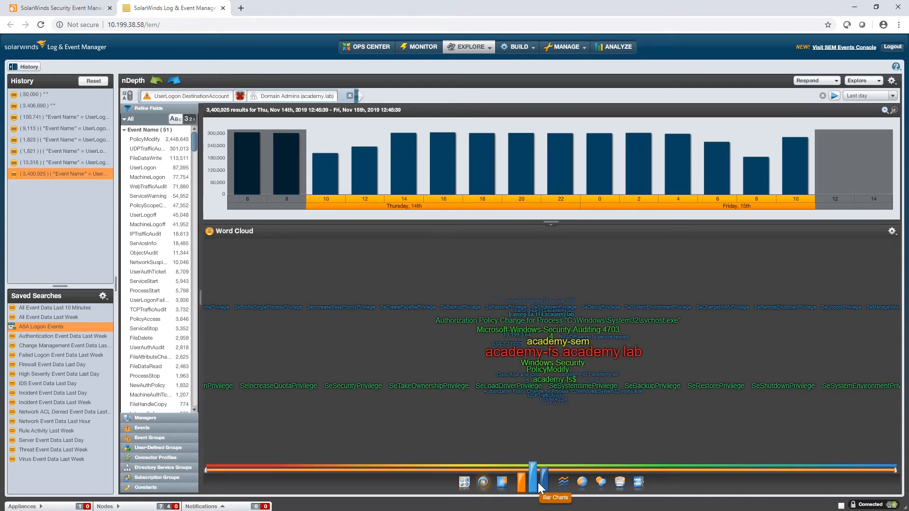
left_click(538, 482)
left_click(597, 482)
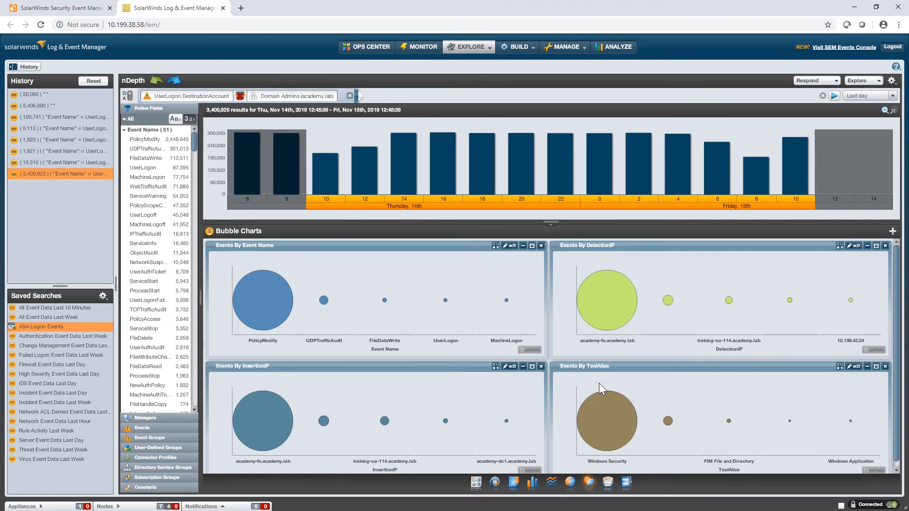
In the Search Builder, add a nested group inside the existing group and remove the negation from the Domain Admins membership condition.
left_click(634, 487)
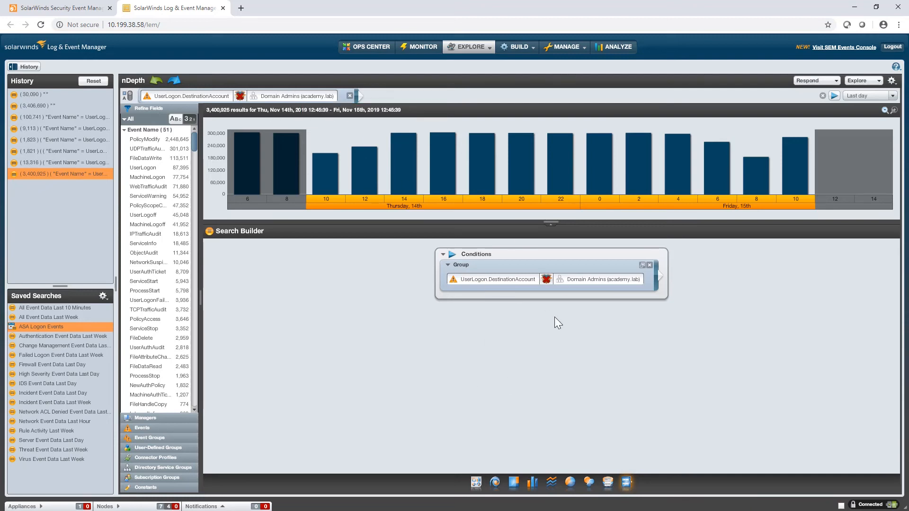
left_click(174, 428)
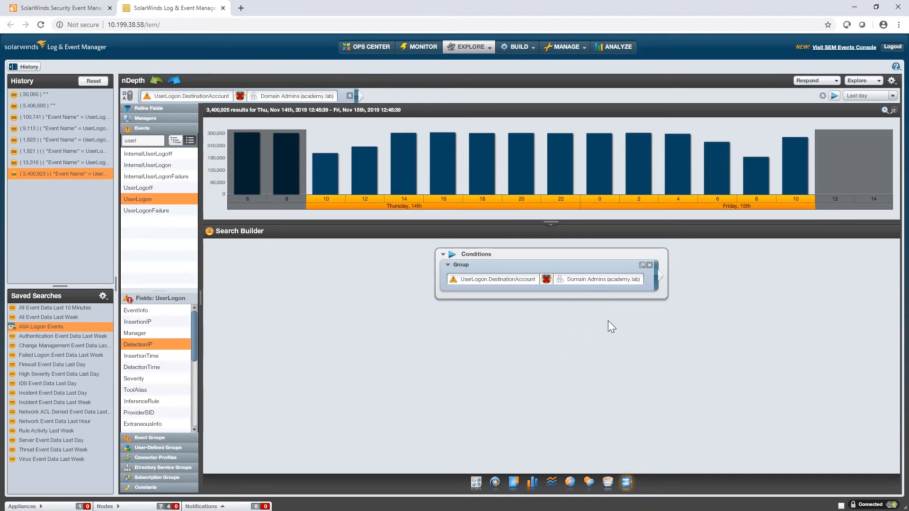
left_click(641, 266)
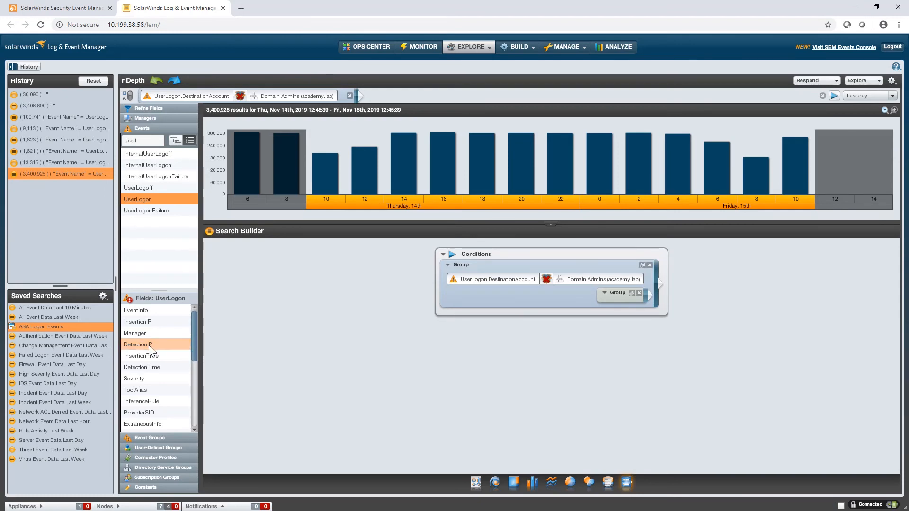
left_click(546, 279)
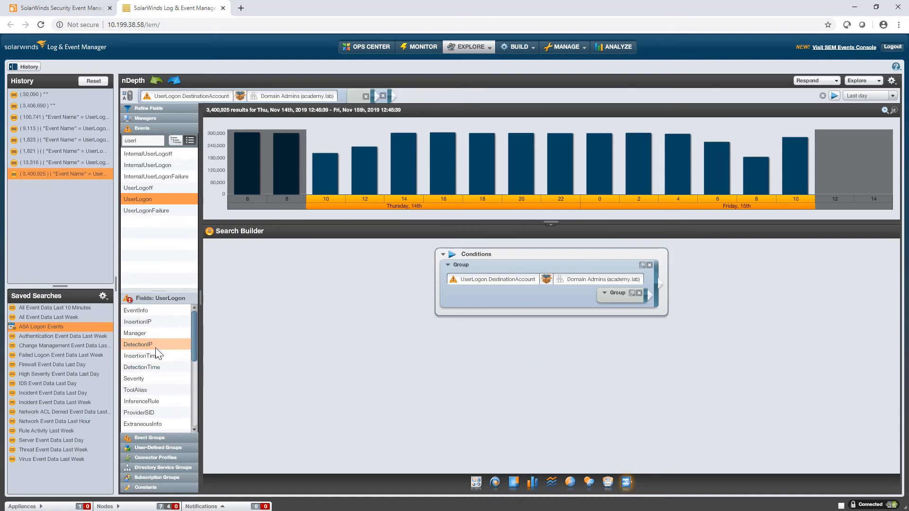
Add two UserLogon.DetectionIP conditions to the nested group, with the values *dc1* and *fs*.
left_click_drag(157, 354, 629, 304)
left_click_drag(163, 344, 559, 316)
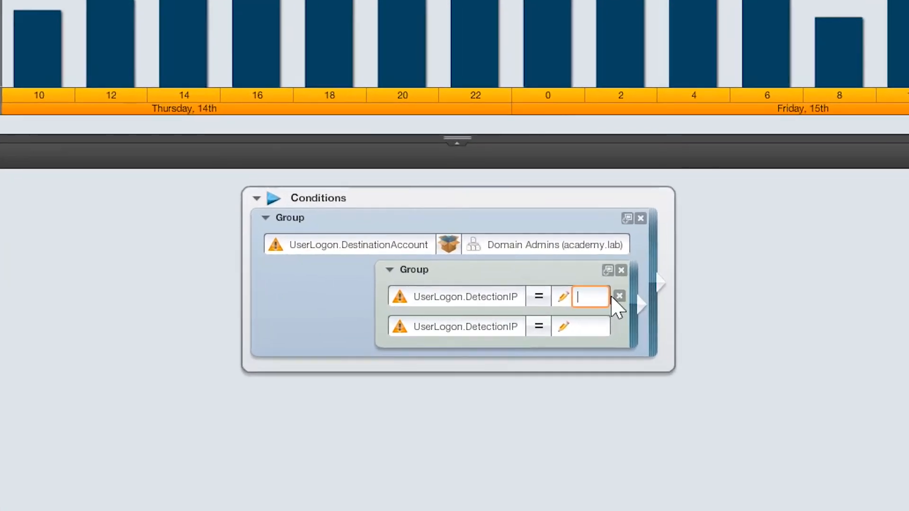
type("*")
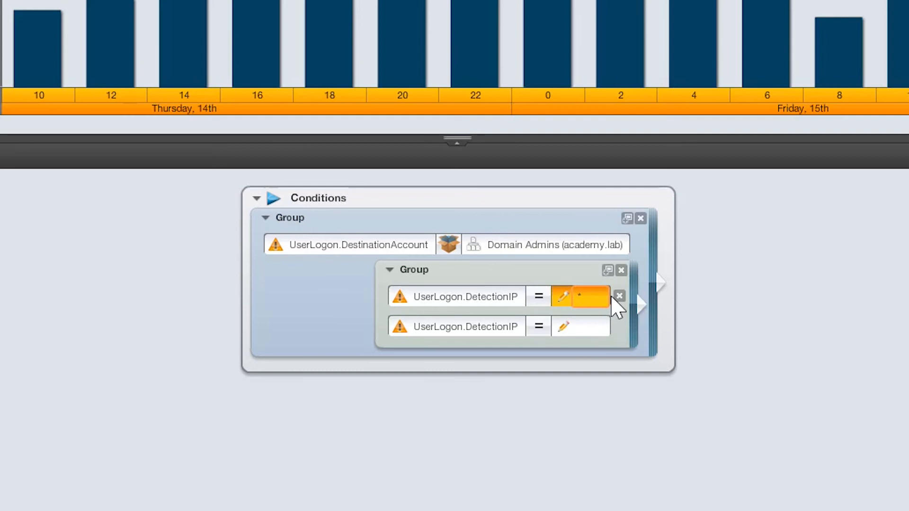
type("dc1")
type("*")
left_click(596, 326)
type("*fs")
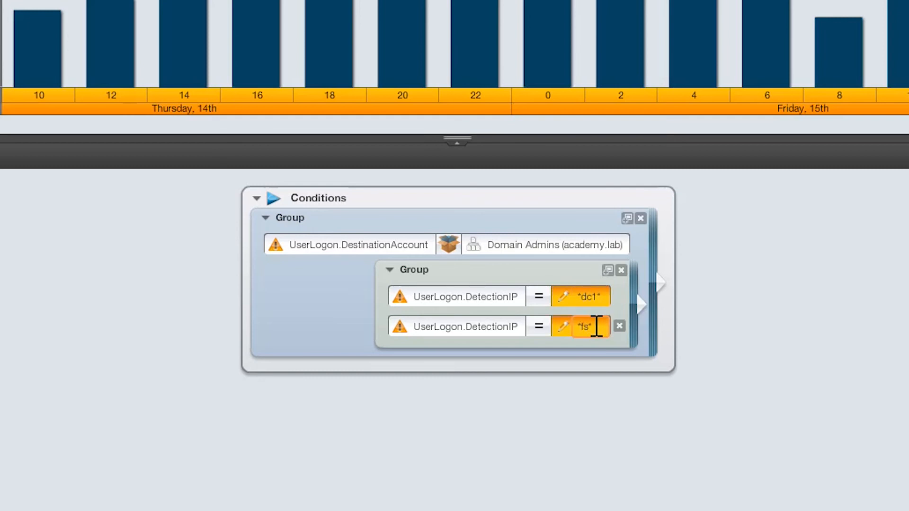
type("*")
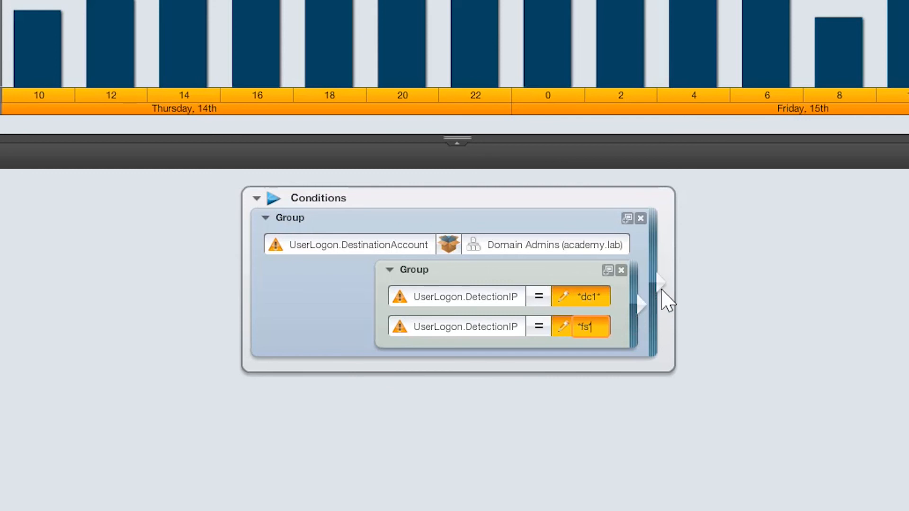
Switch the nested DetectionIP group to OR logic and run the search over the last day, displaying its result details.
mouse_move(664, 300)
left_click(641, 309)
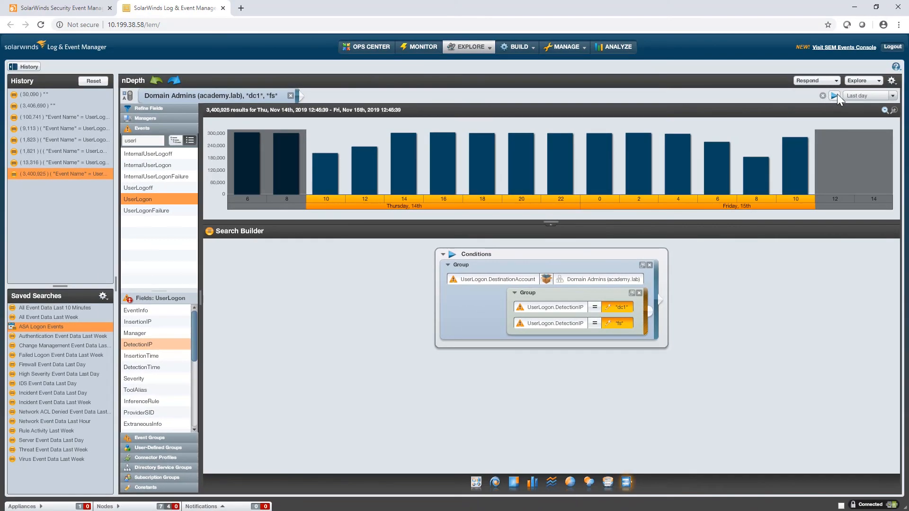
left_click(835, 95)
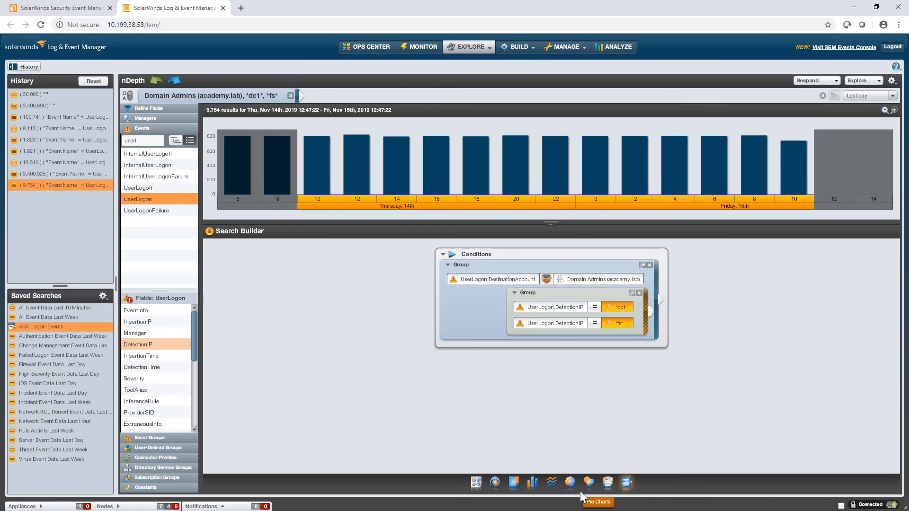
left_click(611, 487)
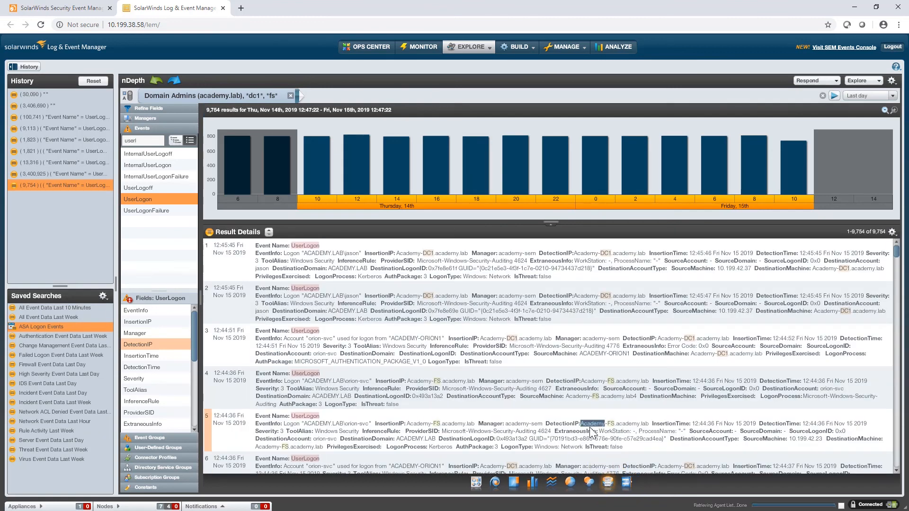